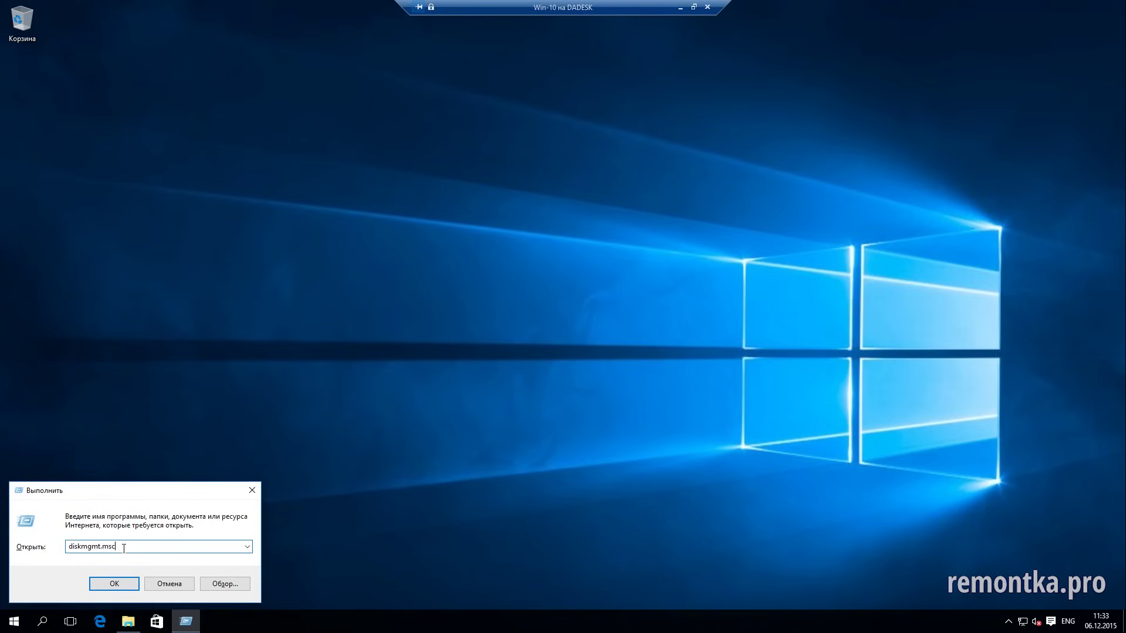
Step: Launch Disk Management with diskmgmt.msc, cancel the disk initialization dialog, and reposition and enlarge the window to show more disks
click(130, 582)
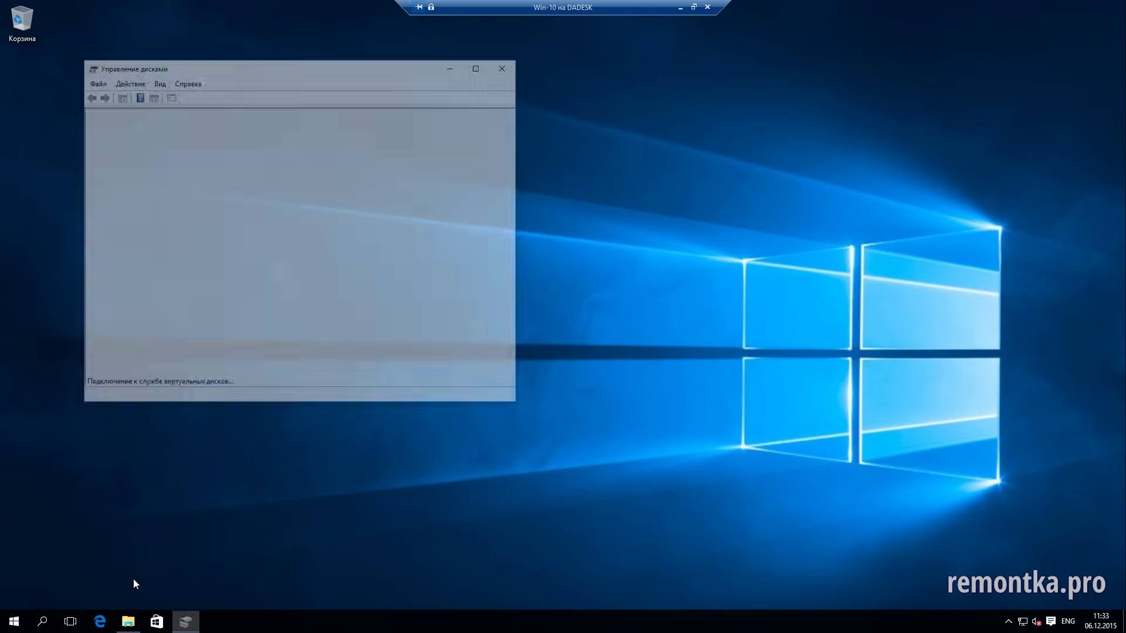
drag(315, 69, 588, 111)
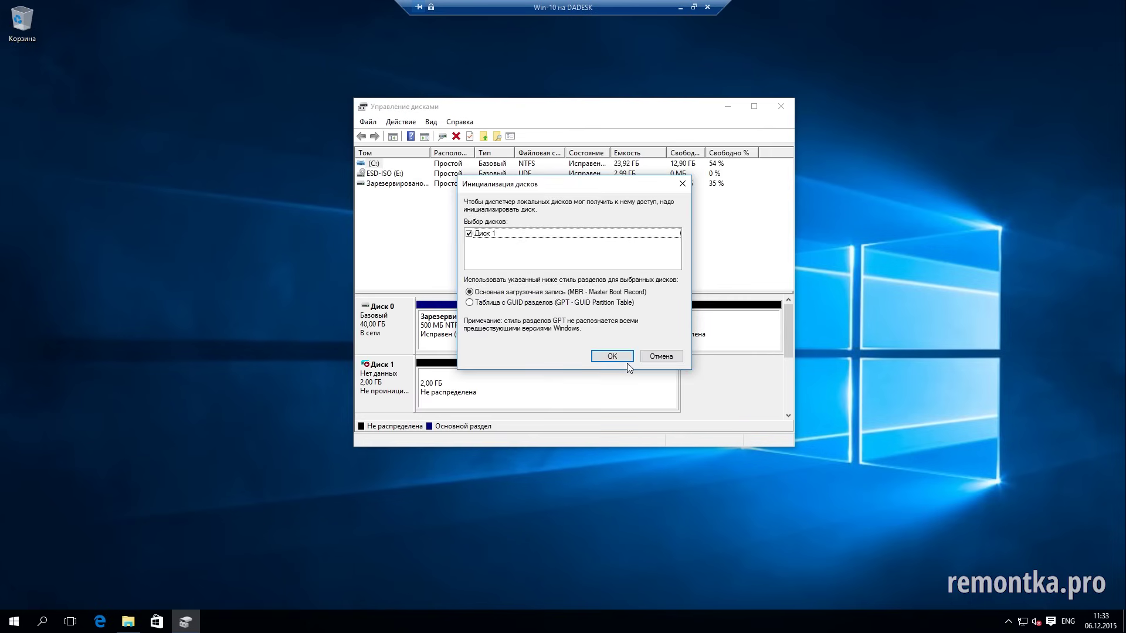
click(663, 357)
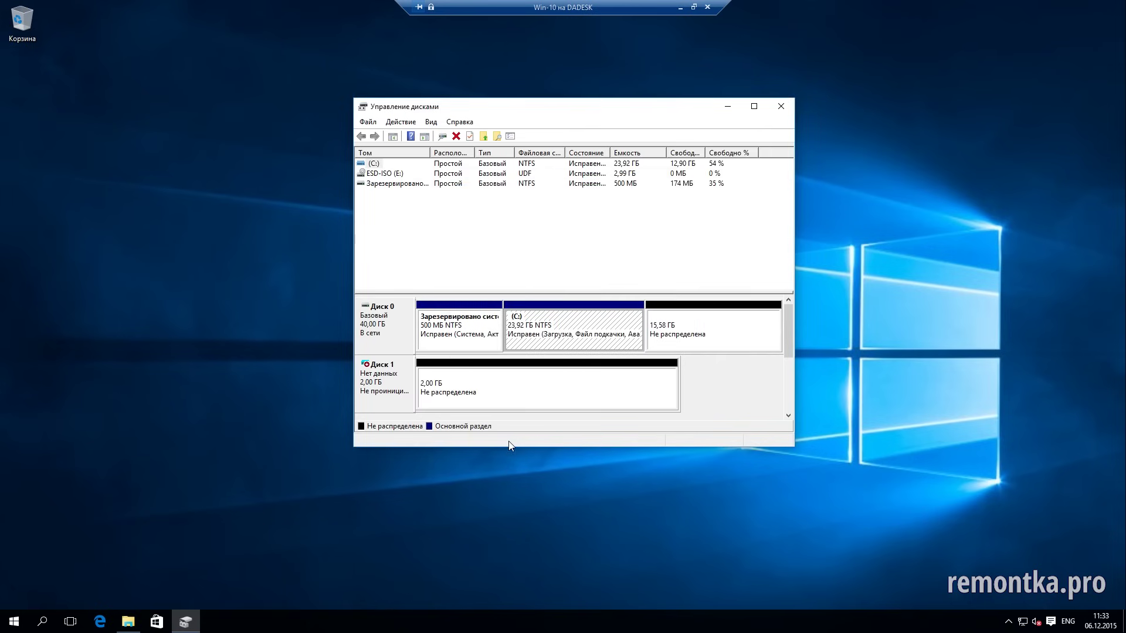
drag(510, 447, 511, 480)
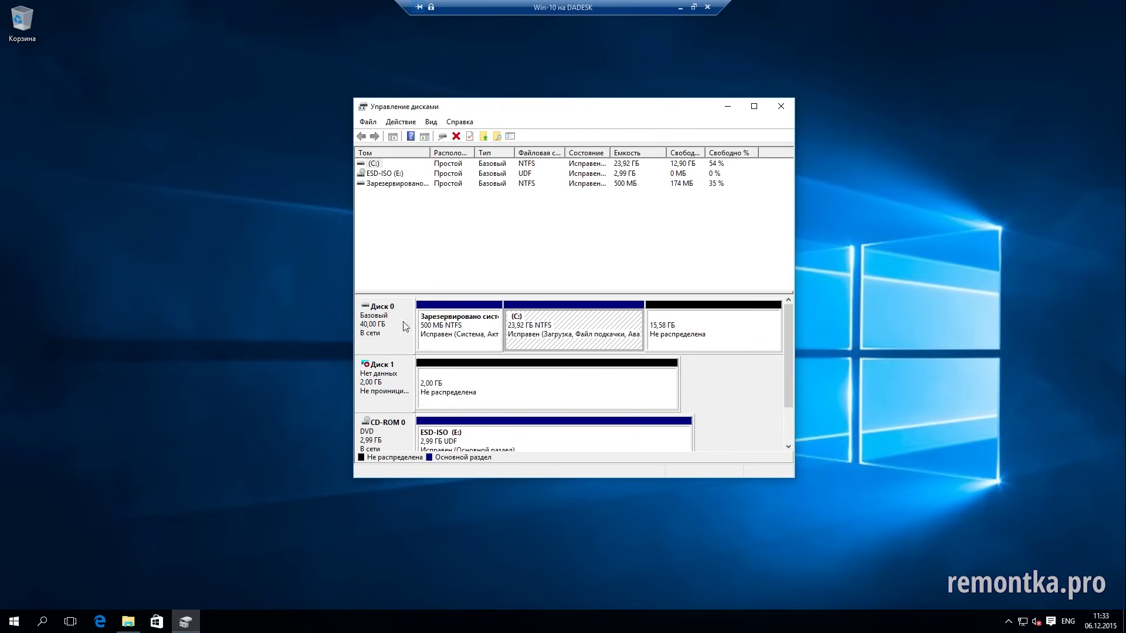
Step: Examine the volume creation options offered for the unallocated space on Disk 0
click(707, 323)
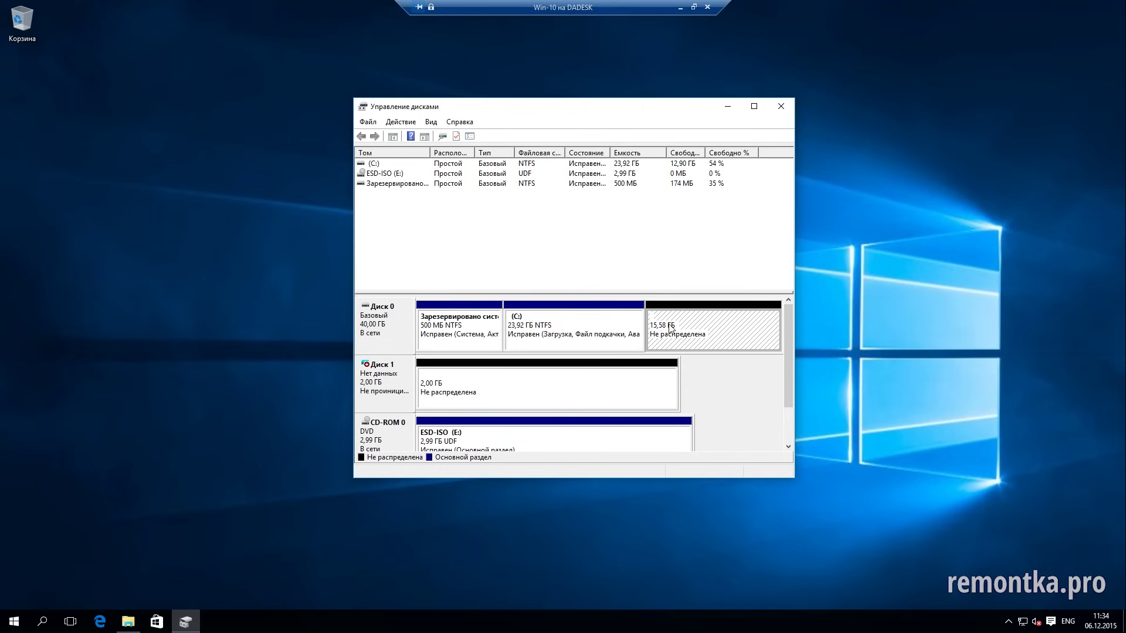
right_click(671, 326)
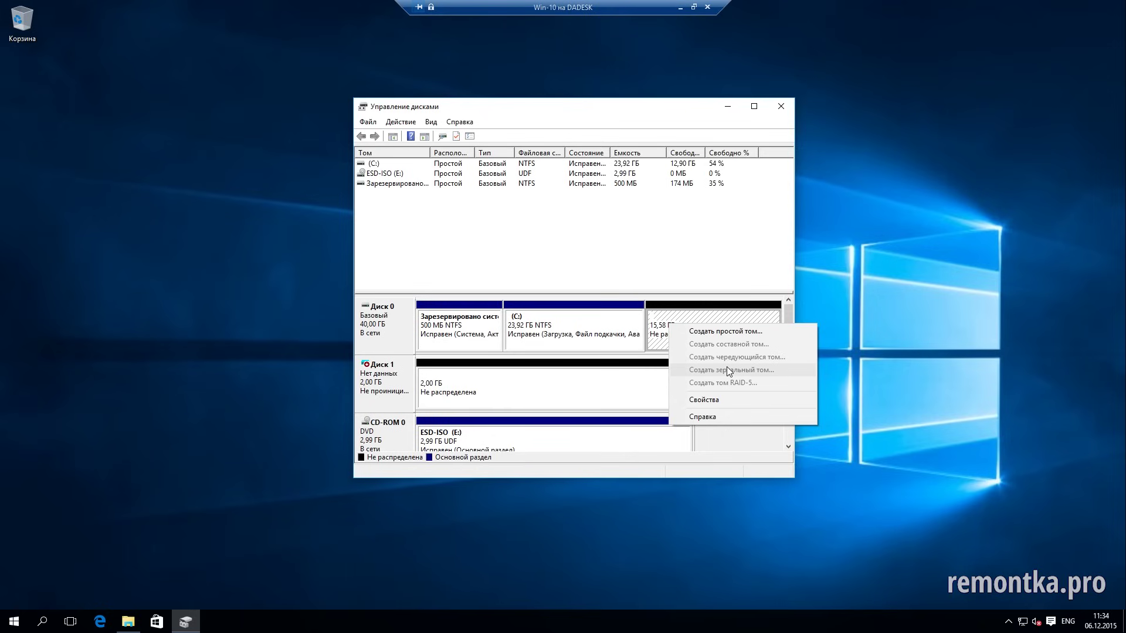
click(662, 326)
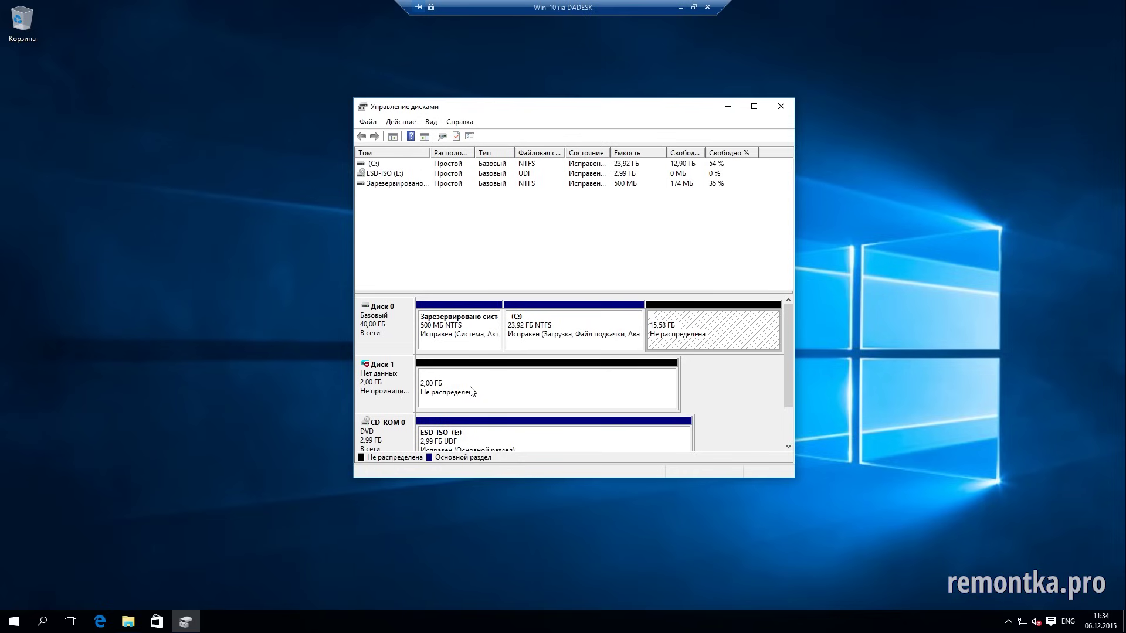
Step: Initialize Disk 1 with the MBR (Master Boot Record) partition style
right_click(516, 384)
right_click(382, 386)
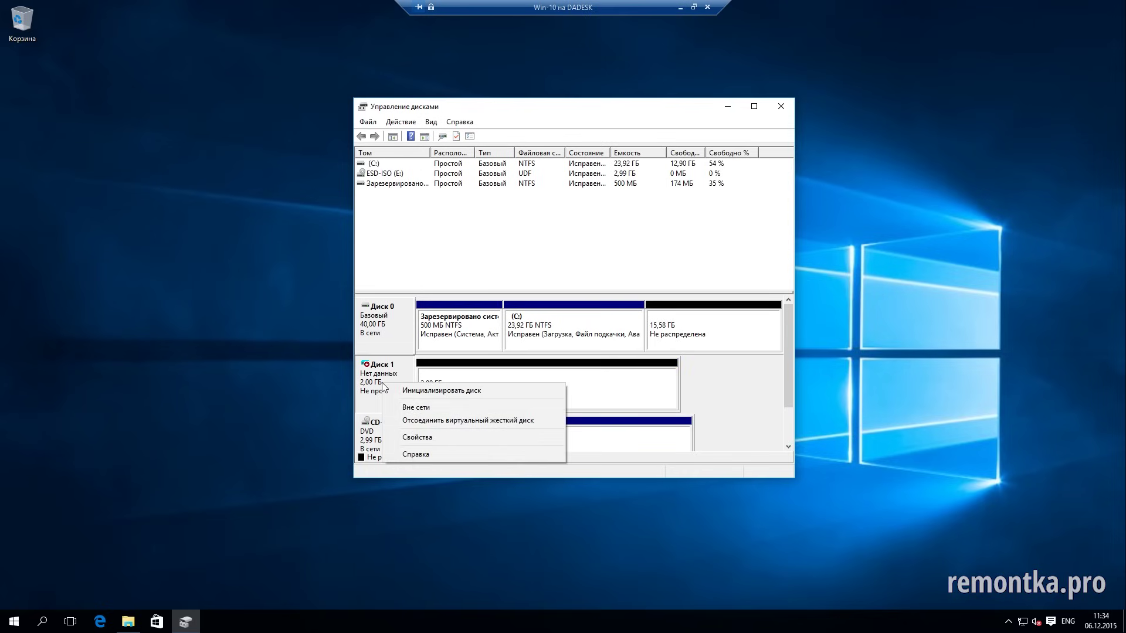
click(431, 391)
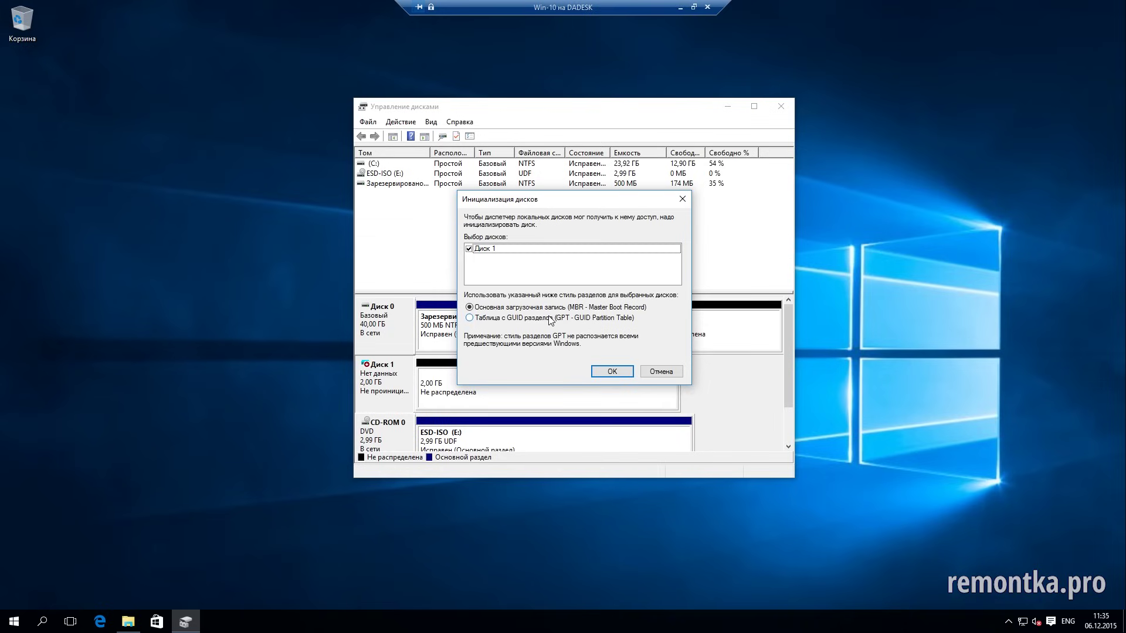
click(608, 371)
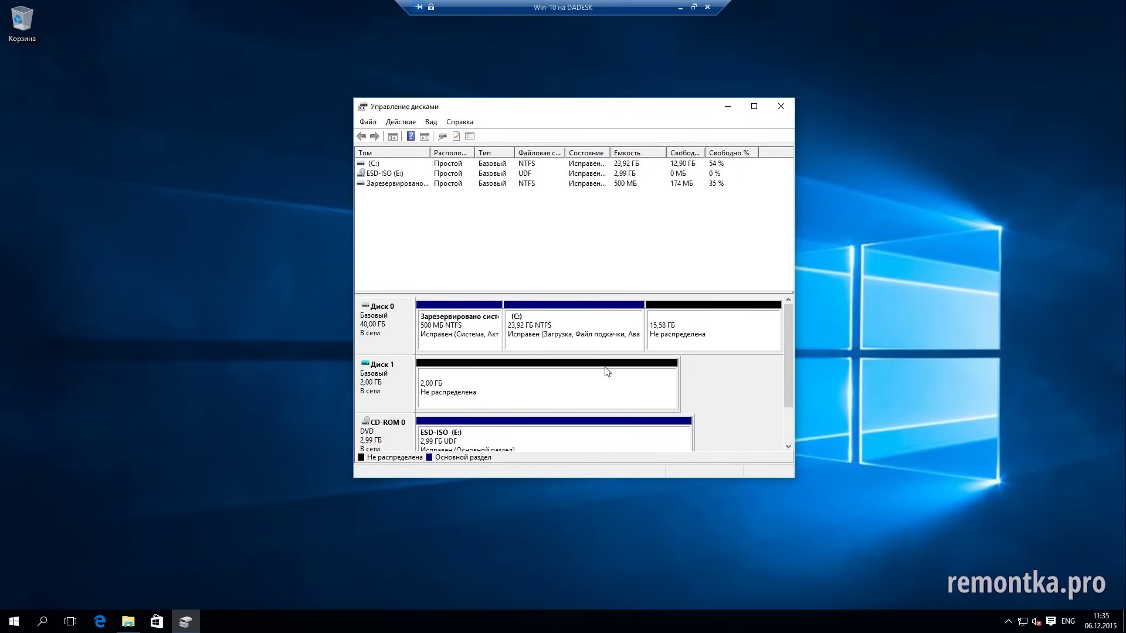
Step: Create a 2045 MB simple volume on Disk 1 with drive letter D, quick-formatted as NTFS with the label Новый том
right_click(450, 385)
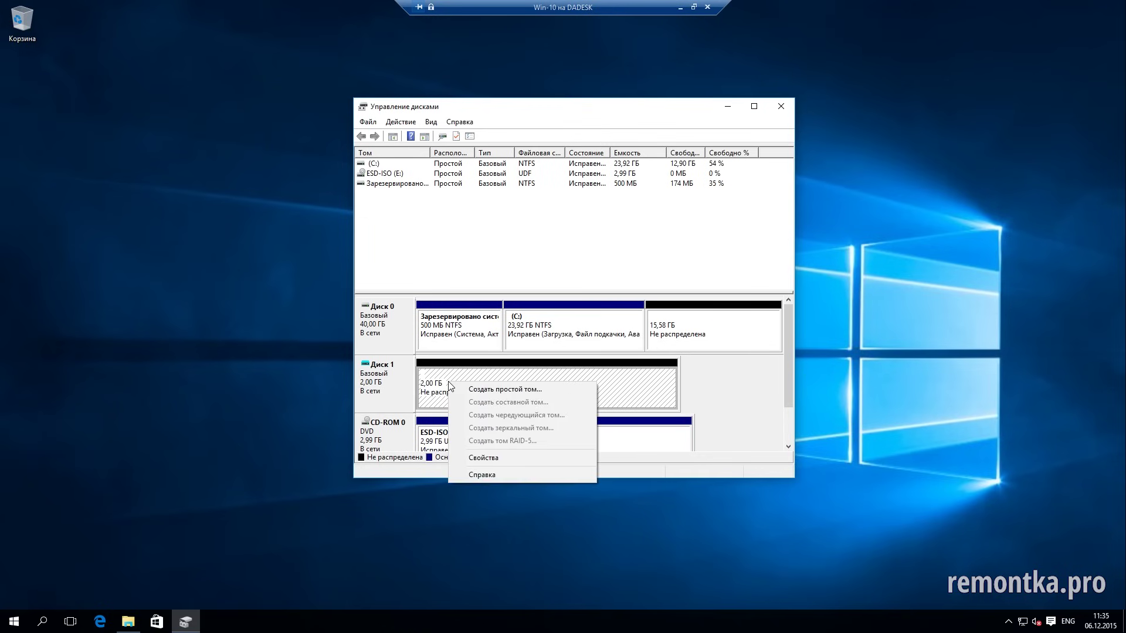
click(522, 389)
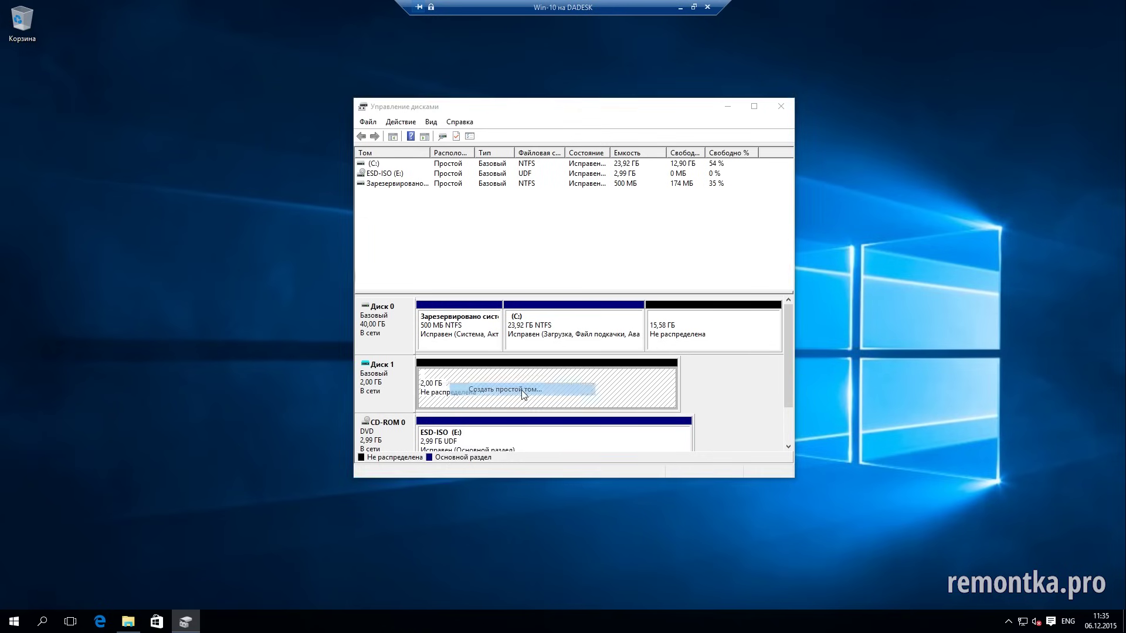
click(577, 375)
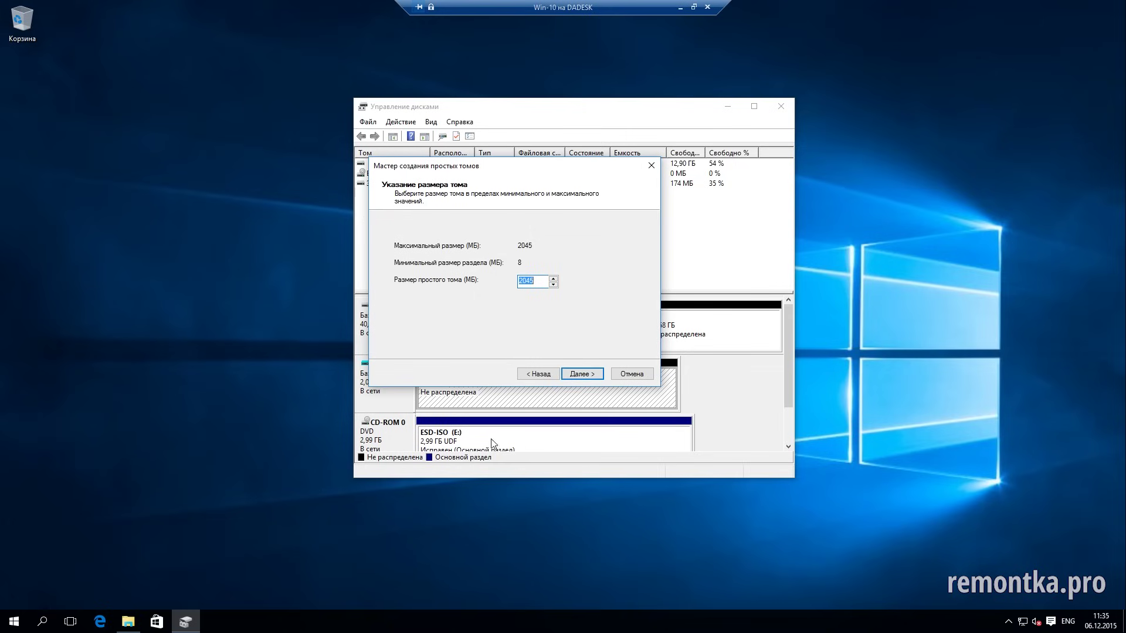
click(579, 376)
click(571, 247)
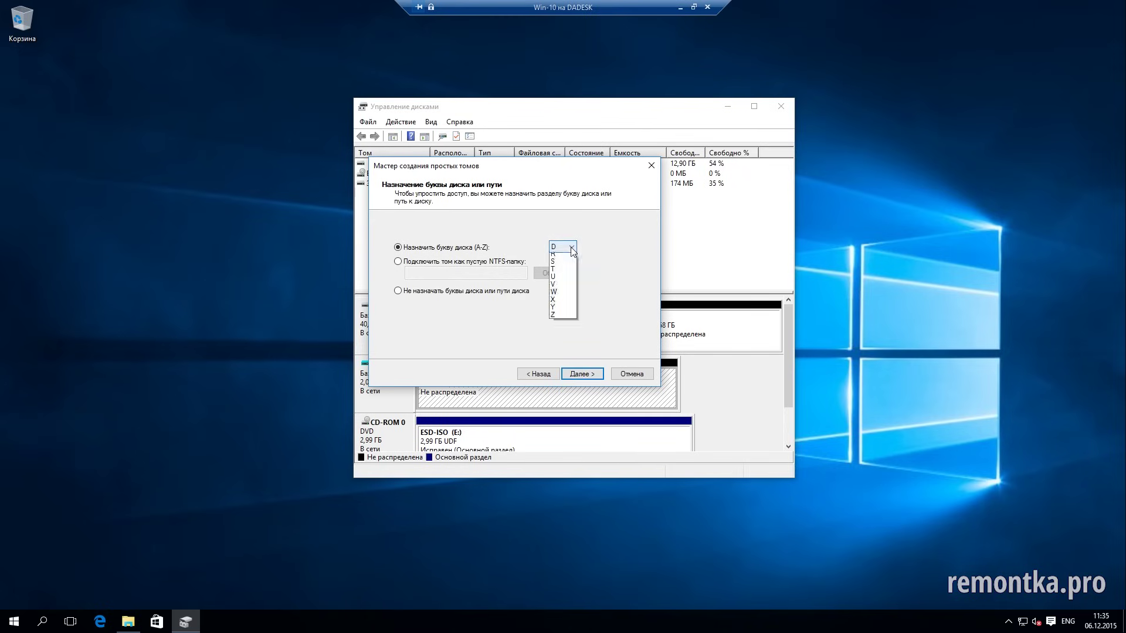
click(573, 251)
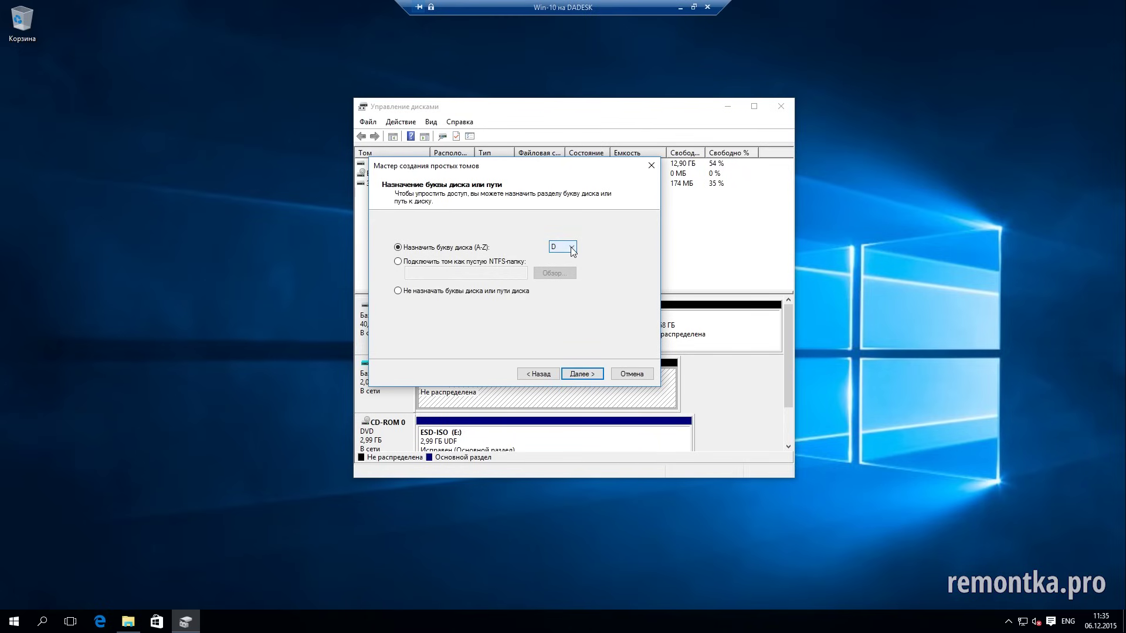
click(584, 376)
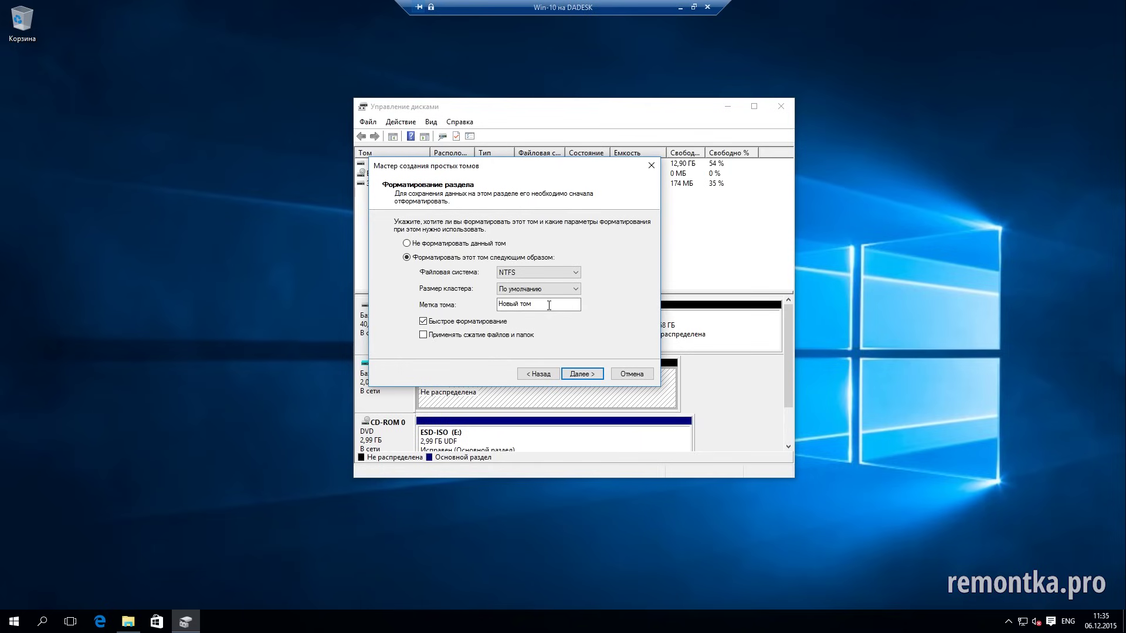
click(583, 374)
click(582, 374)
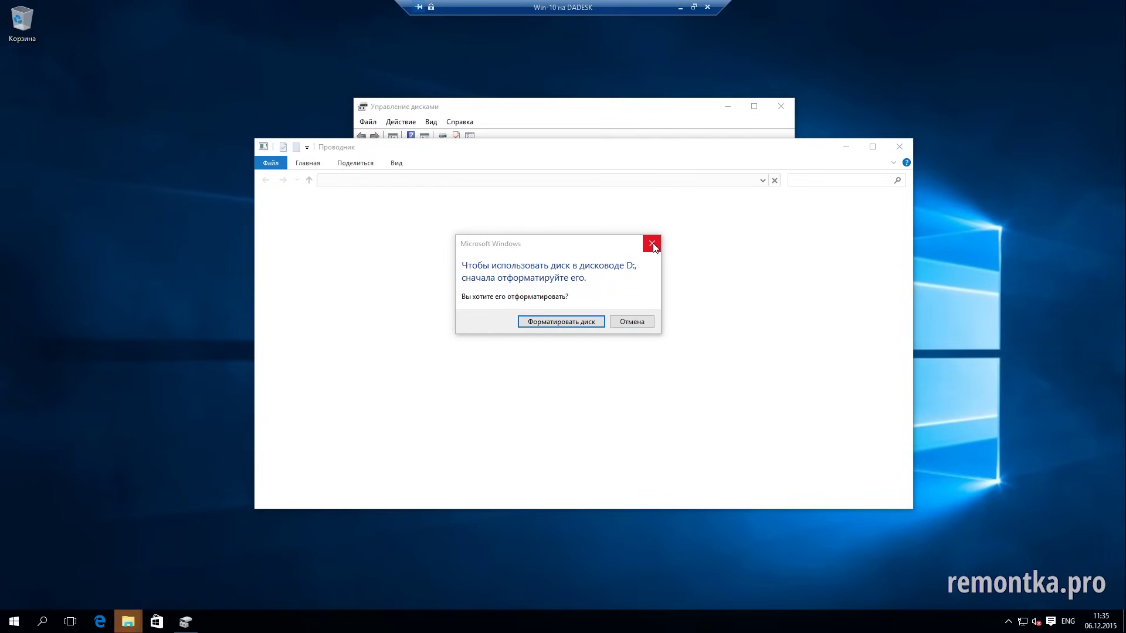
Step: Dismiss the format prompt for drive D and inspect the new volume in This PC, closing File Explorer when done
click(654, 245)
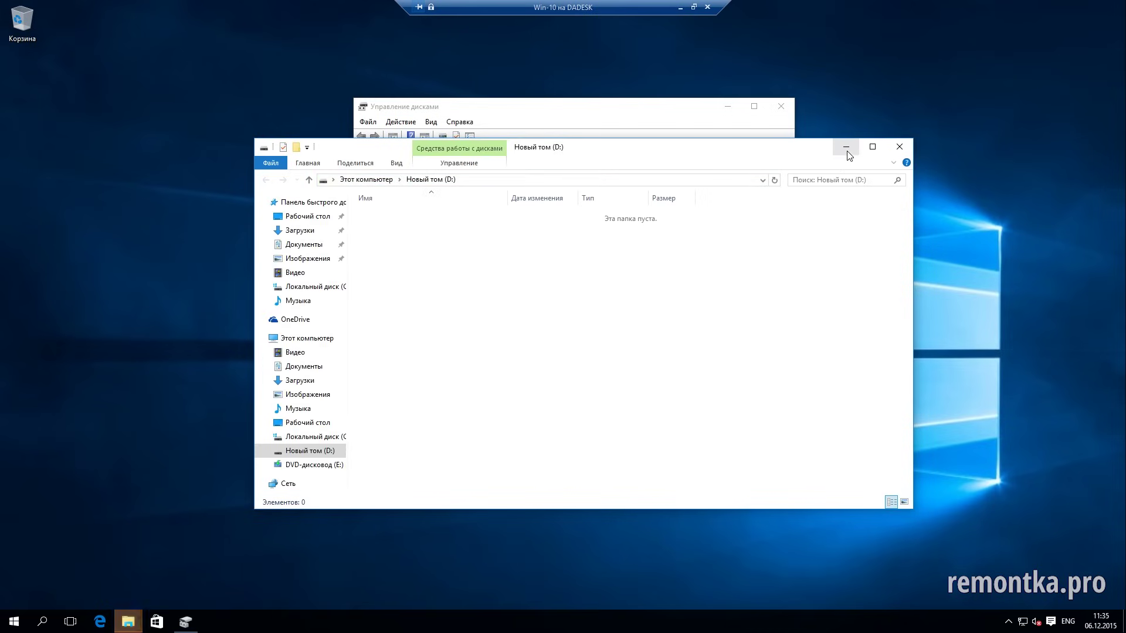
click(365, 180)
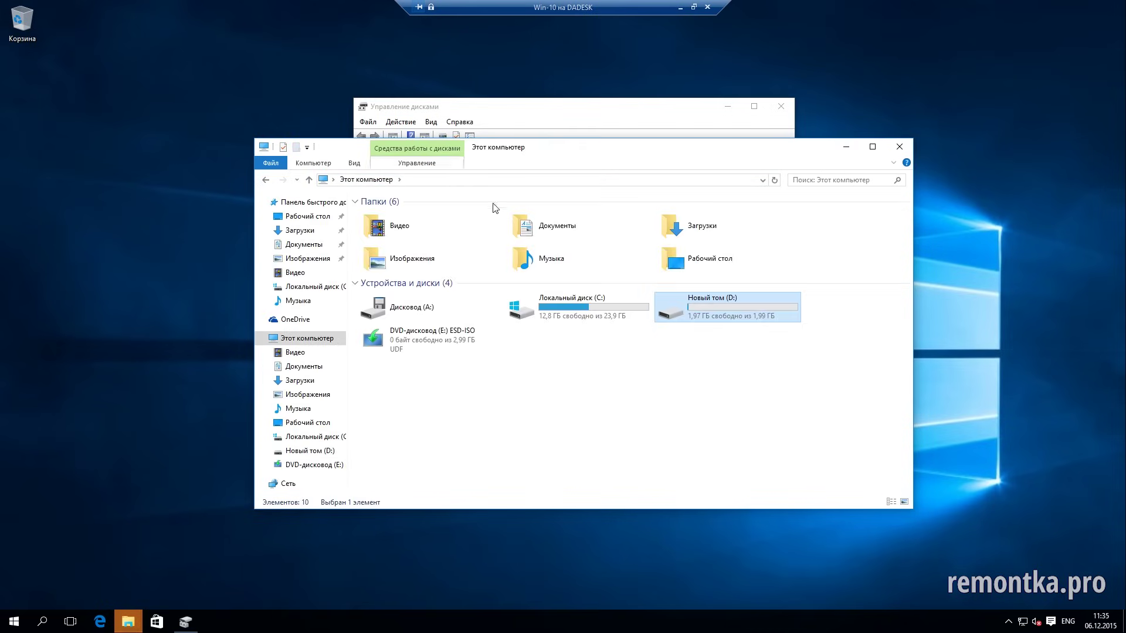
double_click(711, 317)
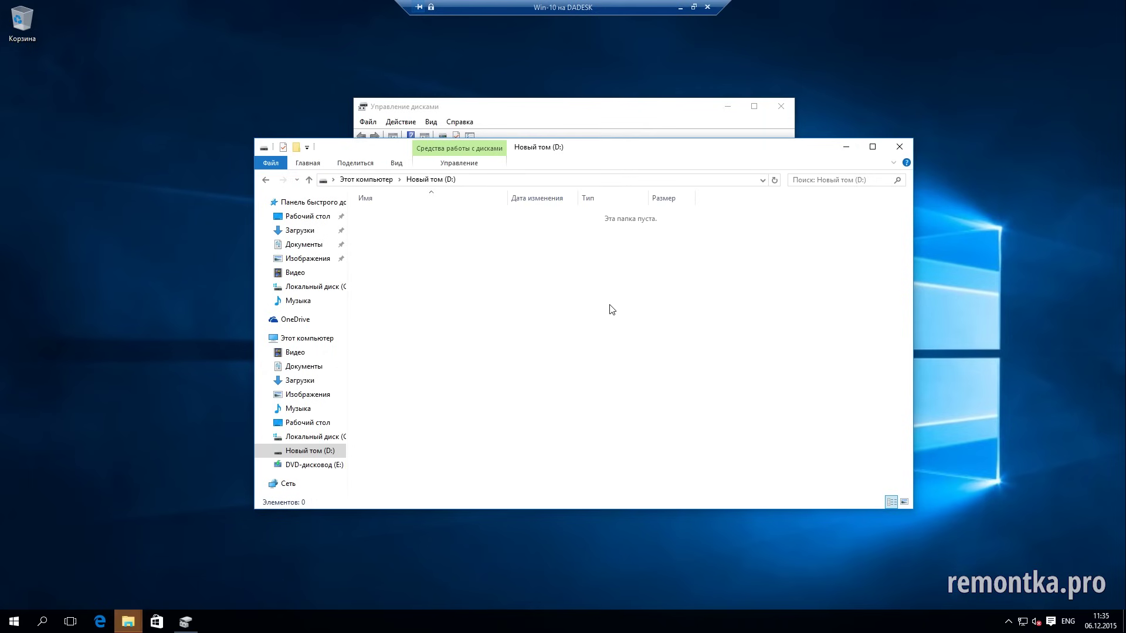
click(903, 148)
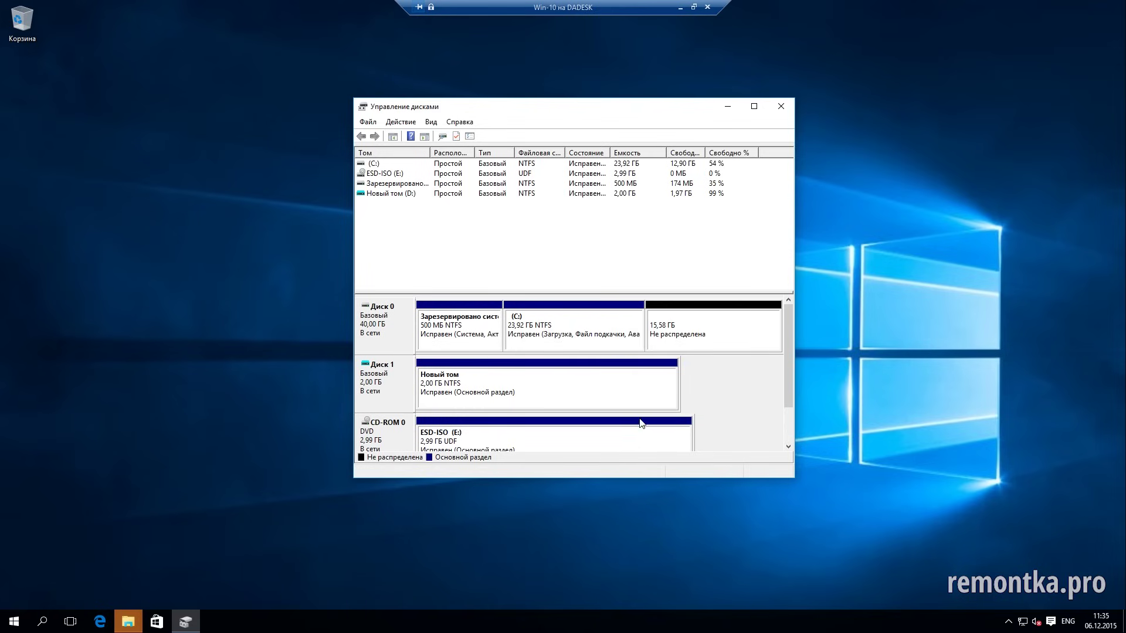
Step: Create a 15958 MB simple volume in Disk 0's unallocated space with drive letter F, quick-formatted as NTFS with the label f
click(710, 339)
right_click(709, 339)
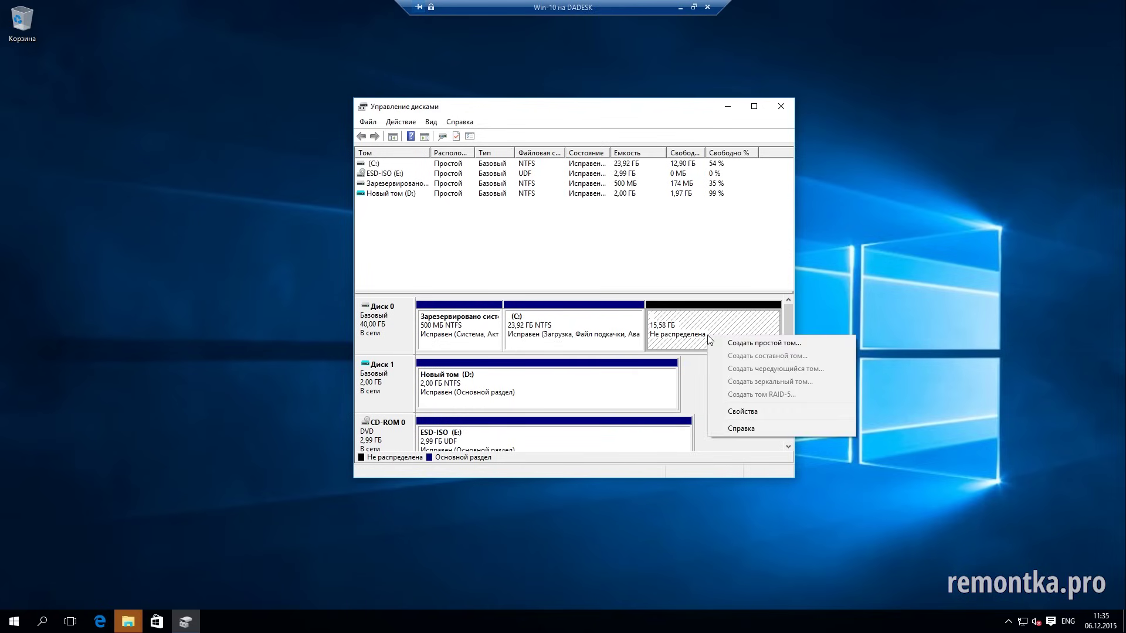
click(752, 345)
click(580, 374)
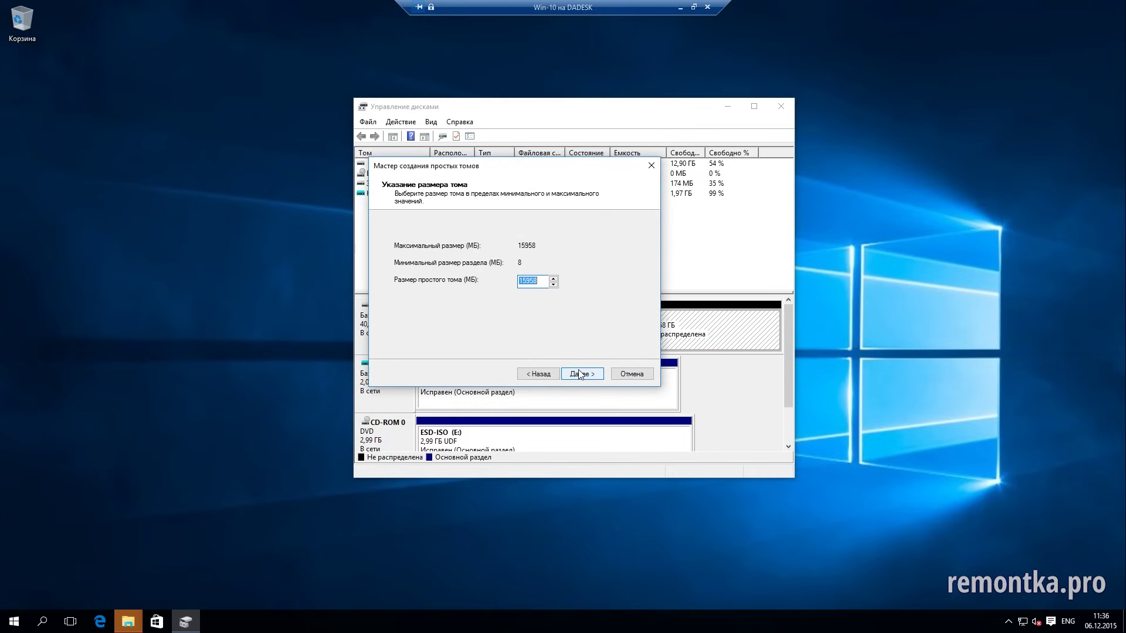
click(579, 373)
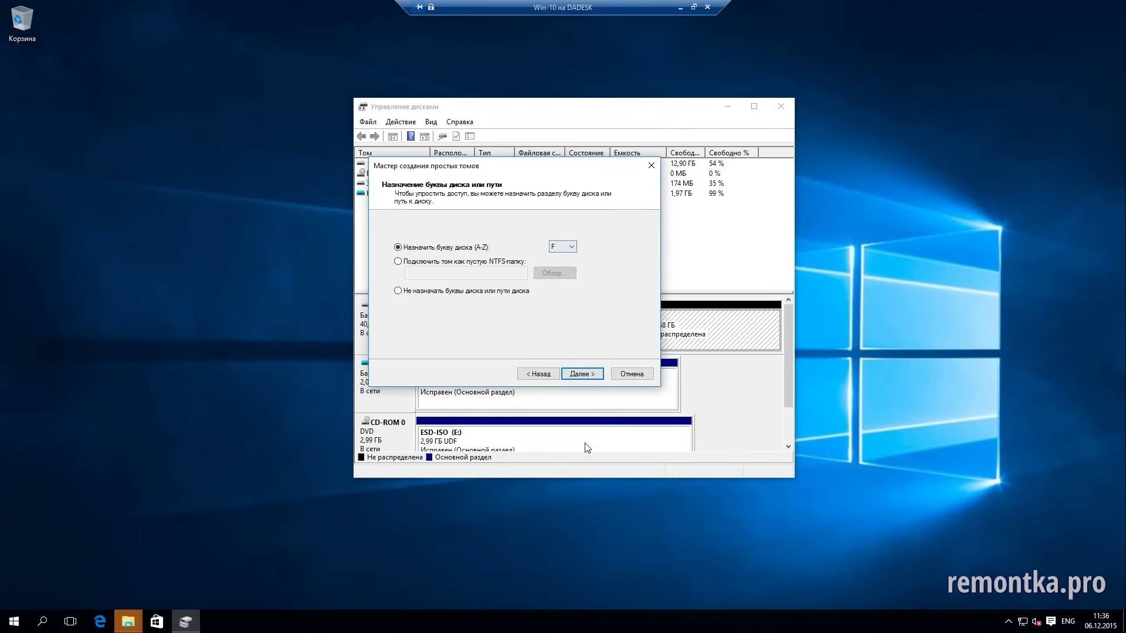
click(589, 374)
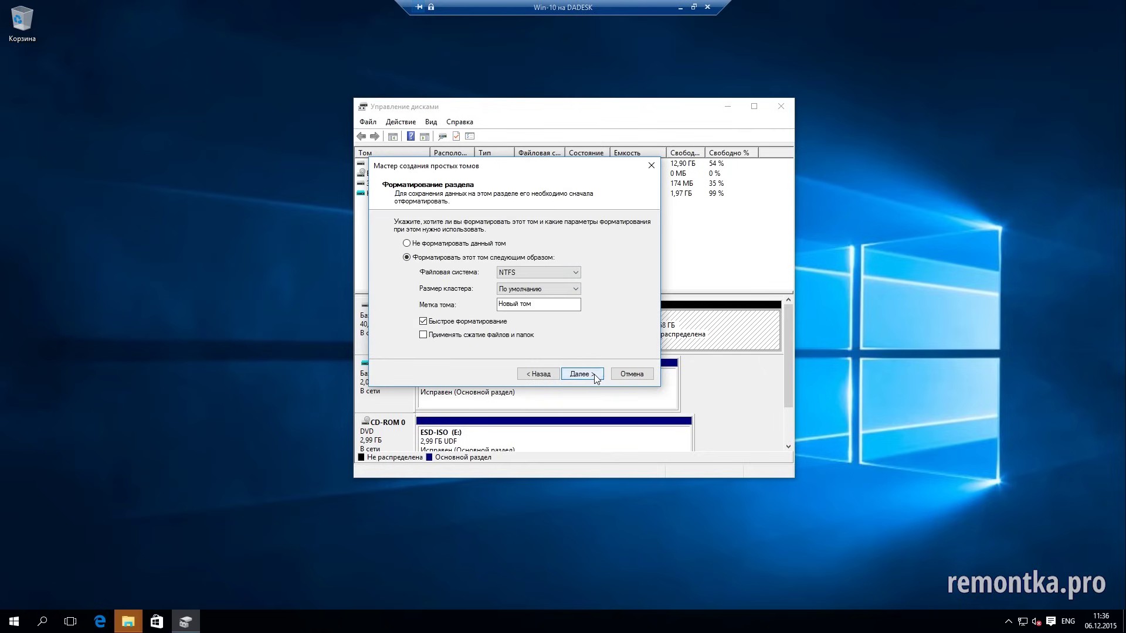
drag(548, 304, 396, 317)
text(f)
click(581, 376)
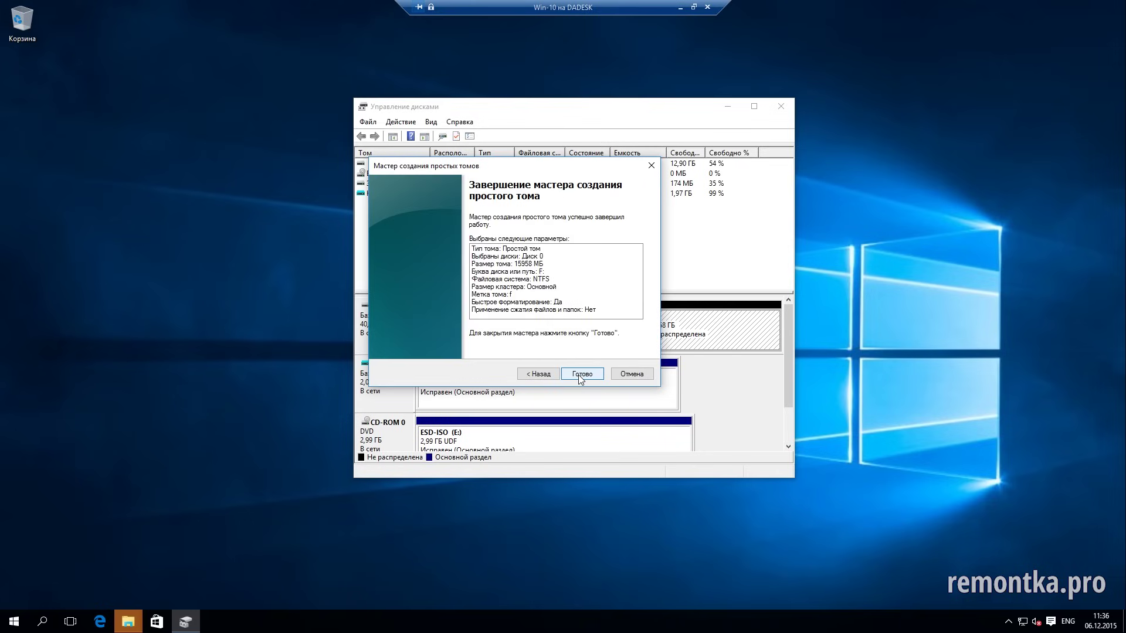
click(582, 374)
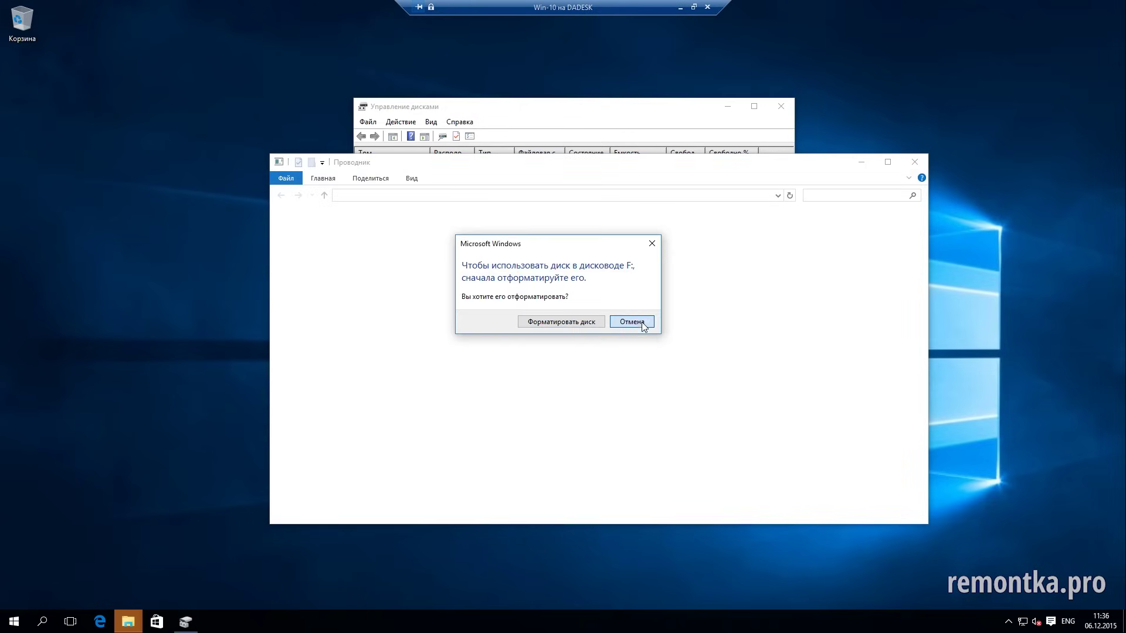
Step: Decline formatting drive F and check its entry among the drives in This PC, closing File Explorer when done
click(643, 326)
click(686, 320)
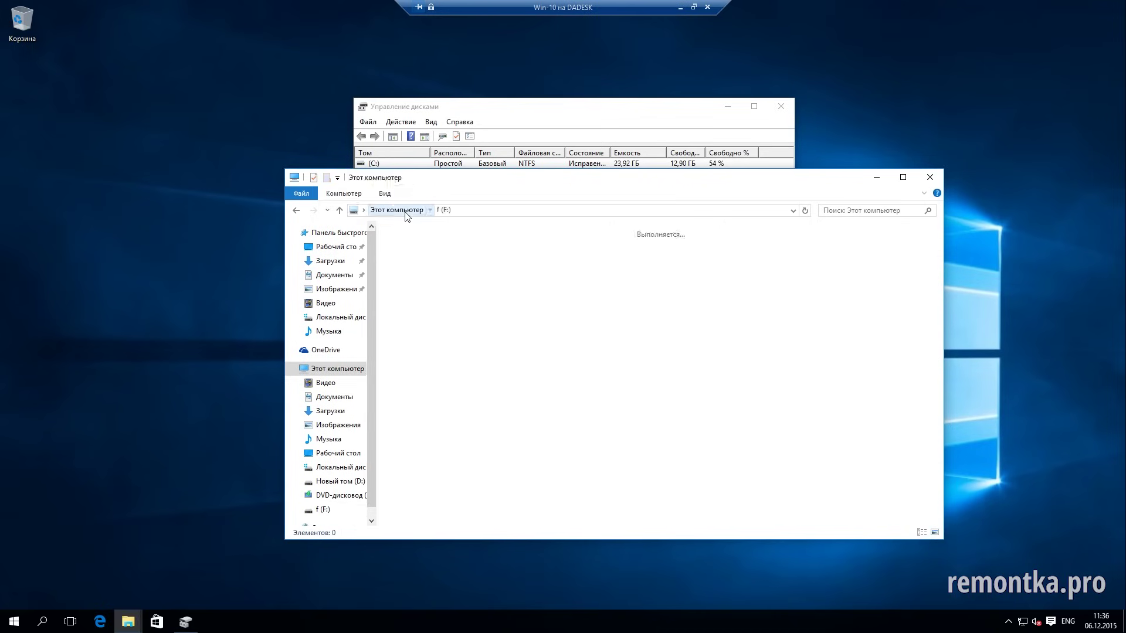
click(406, 213)
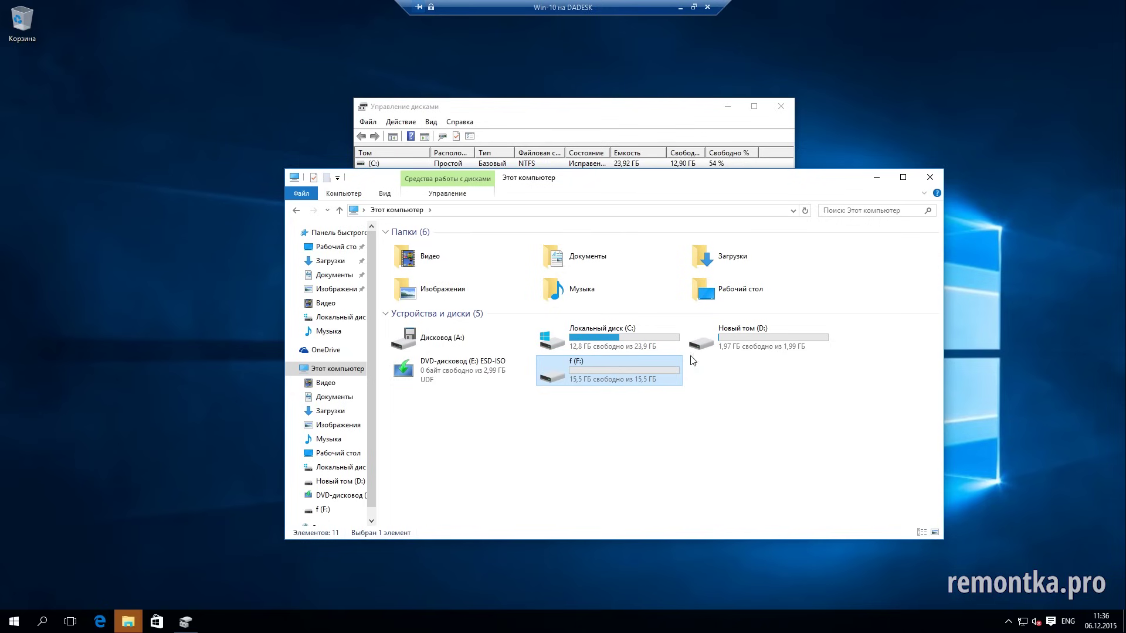
click(931, 178)
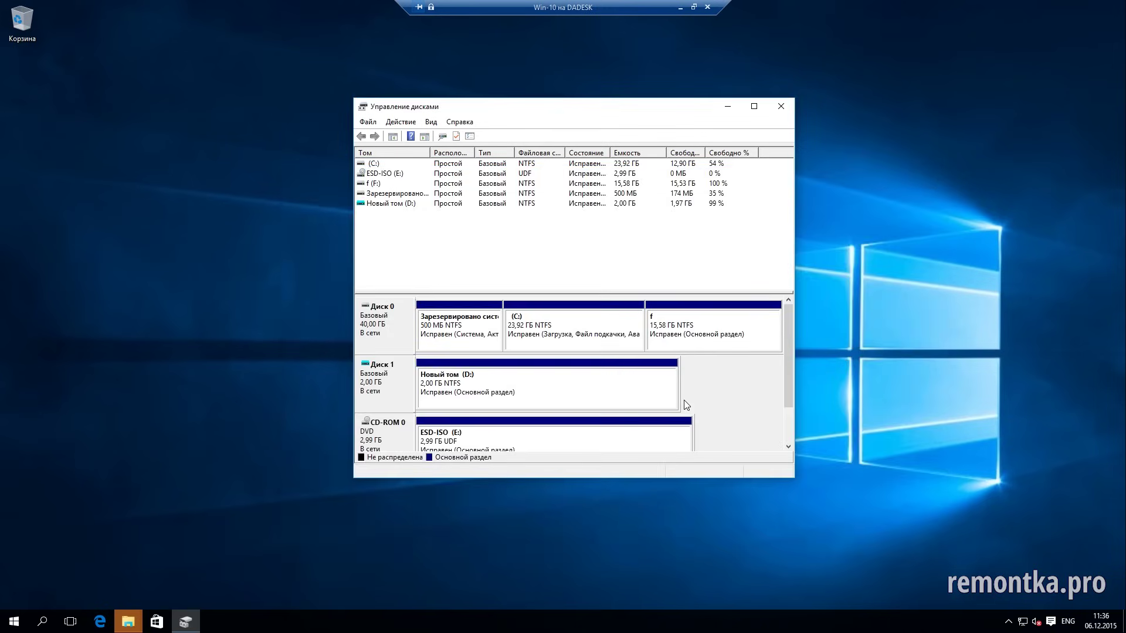
Step: Review the operations available for the Новый том (D:) volume on Disk 1
click(629, 378)
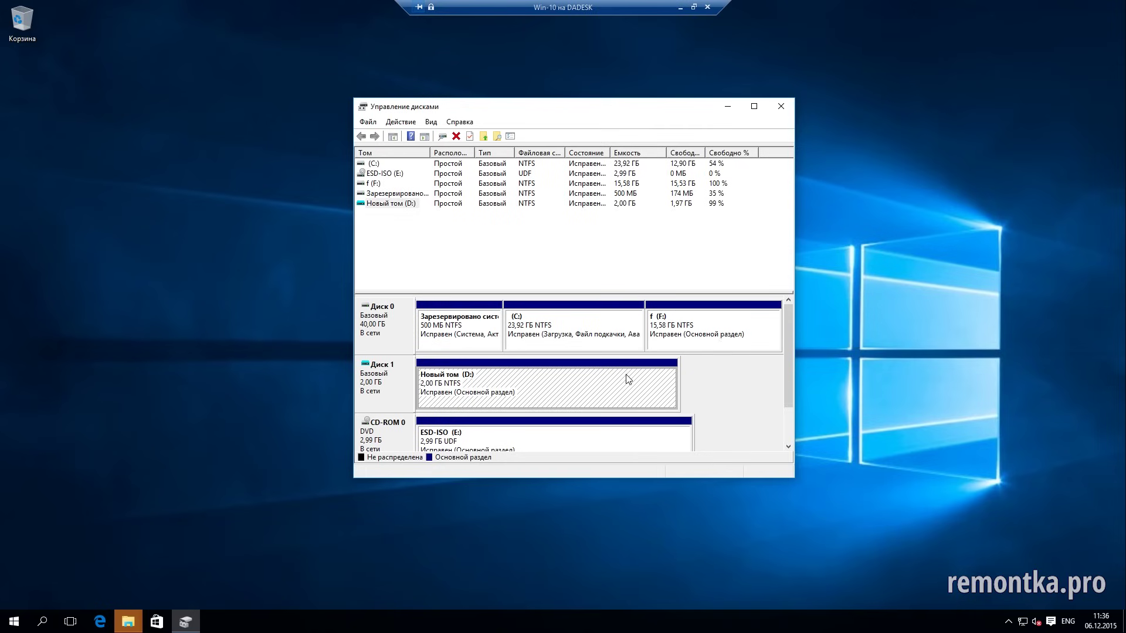
right_click(568, 379)
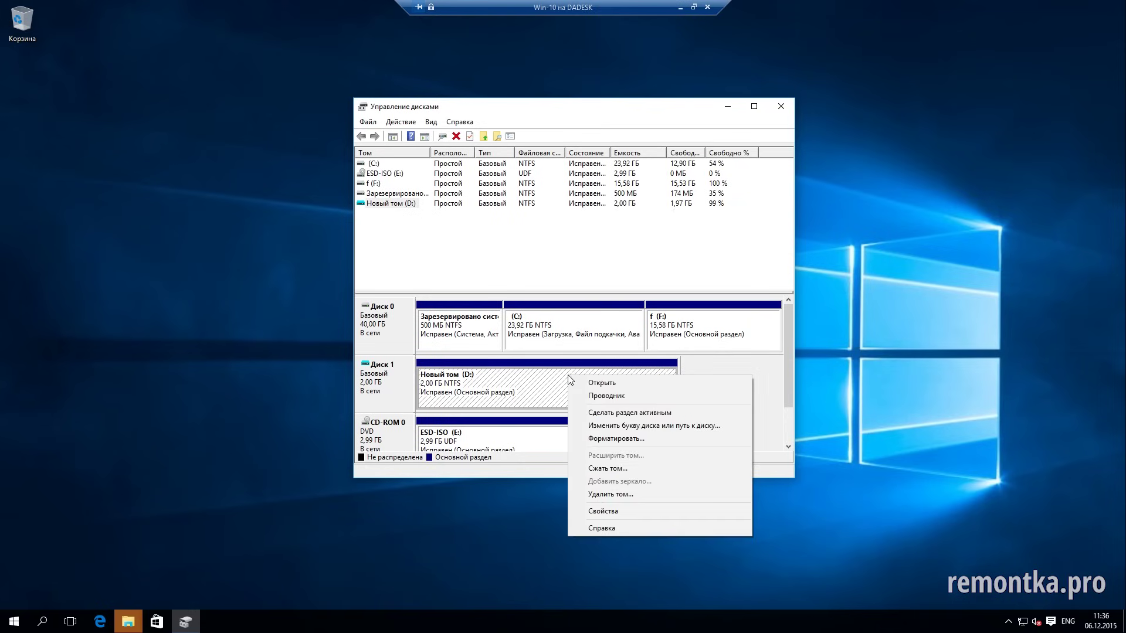
click(716, 363)
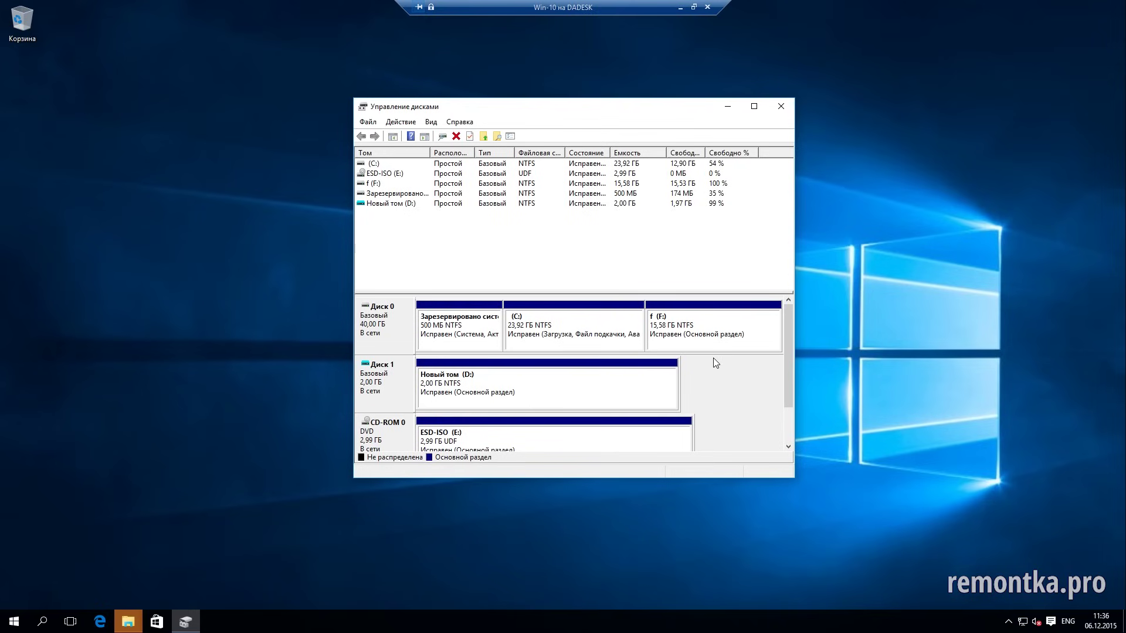